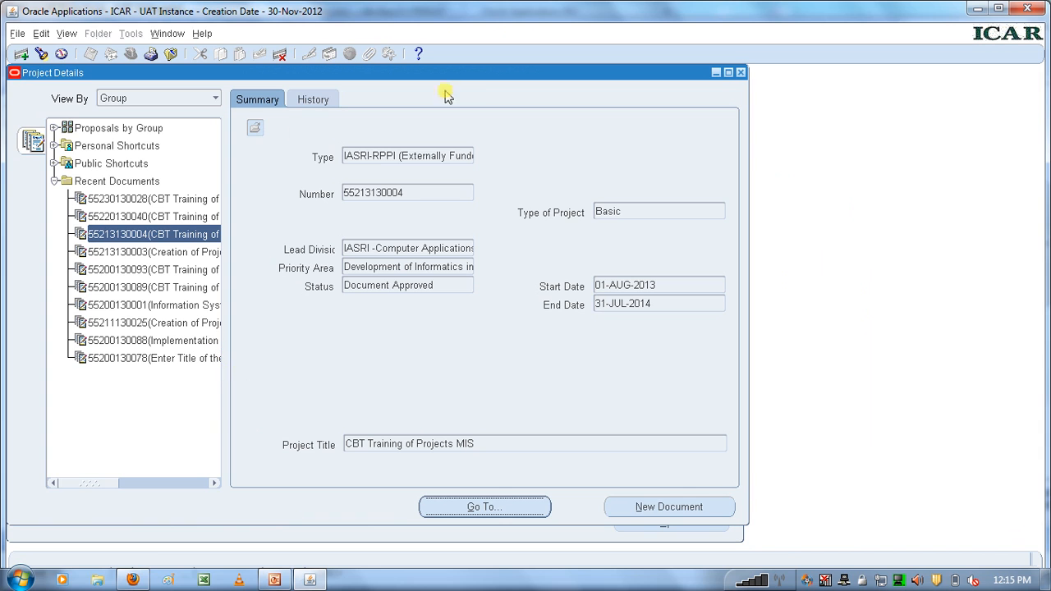
left_click(739, 74)
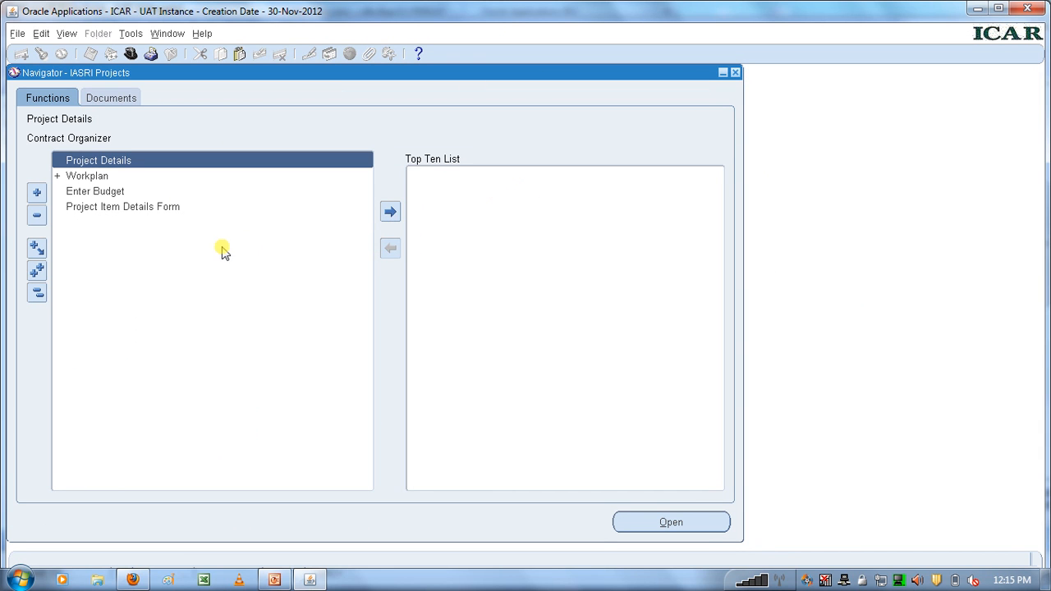
double_click(82, 161)
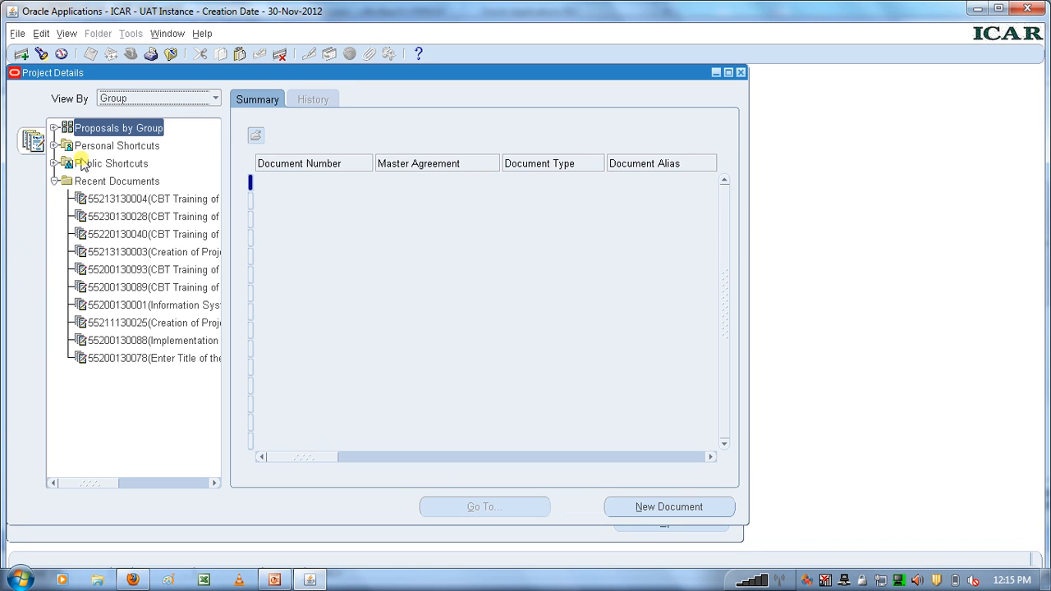
left_click(166, 205)
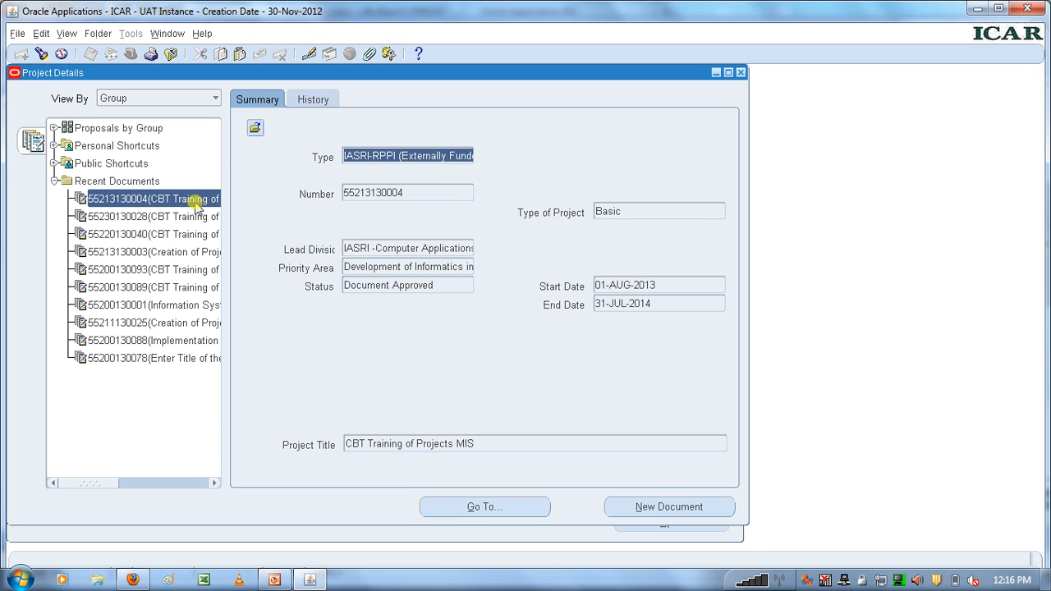
left_click(669, 509)
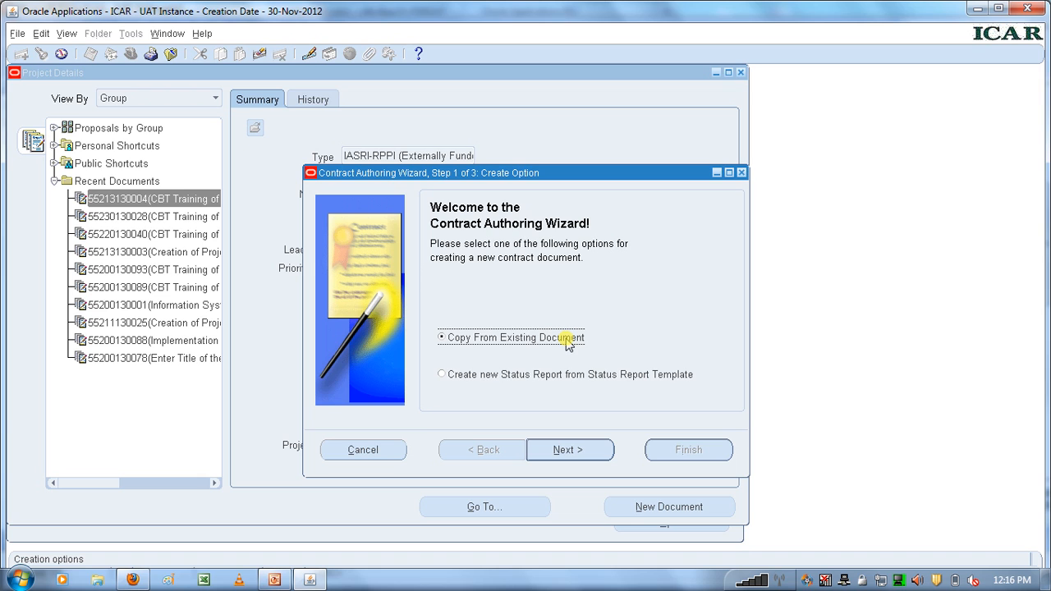
left_click(568, 449)
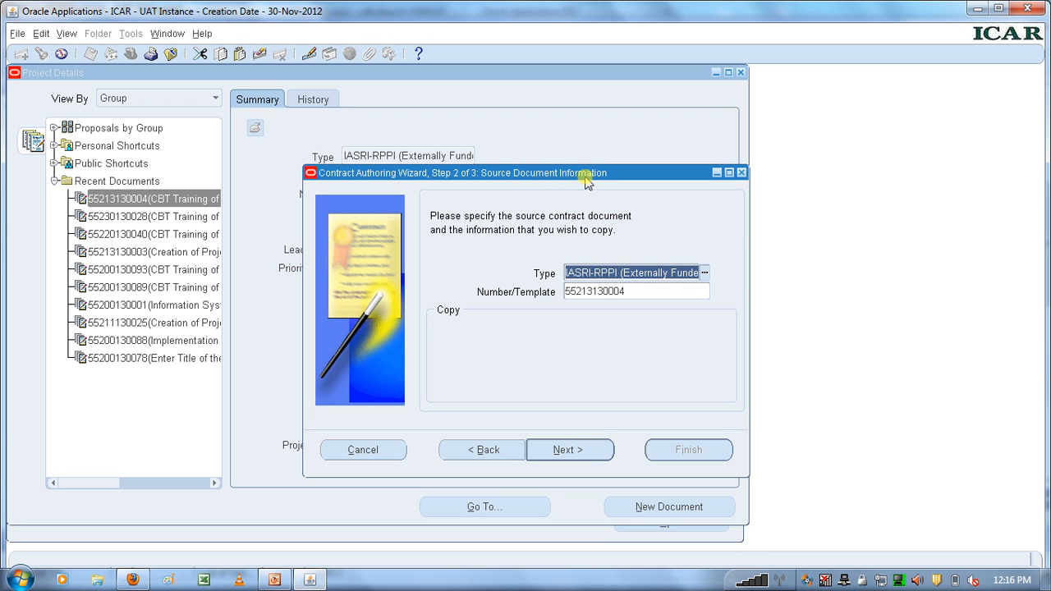
left_click(602, 294)
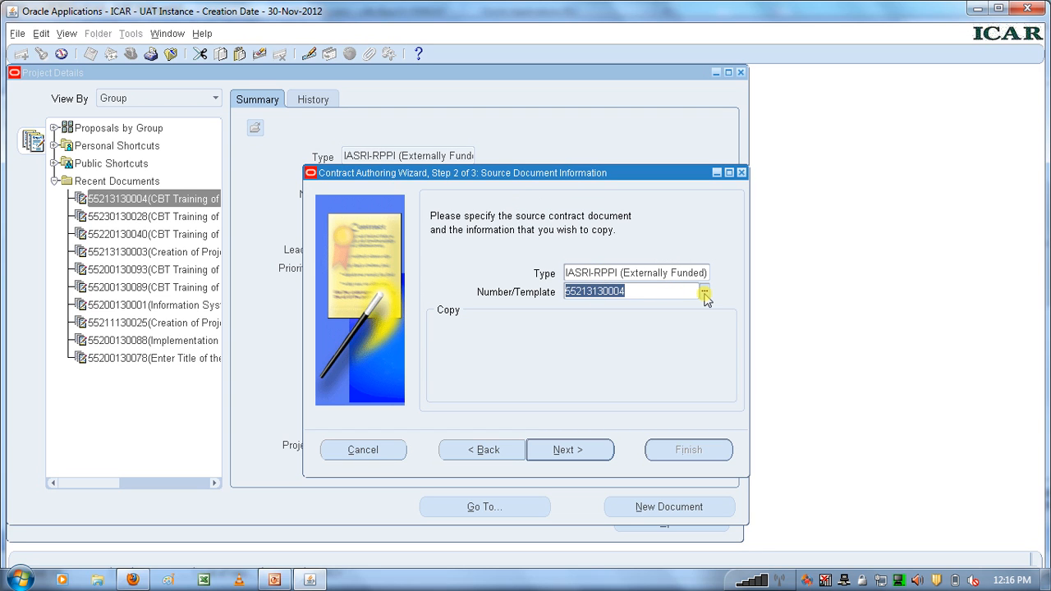
left_click(567, 451)
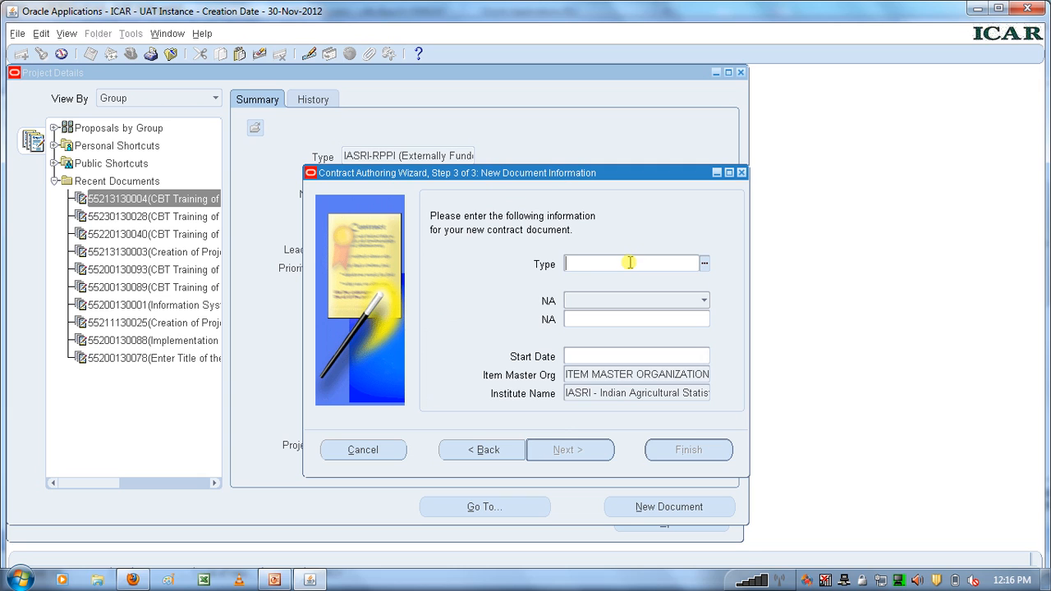
Set the new document's type to IASRI-RPPIII and acknowledge the numbering note.
left_click(704, 264)
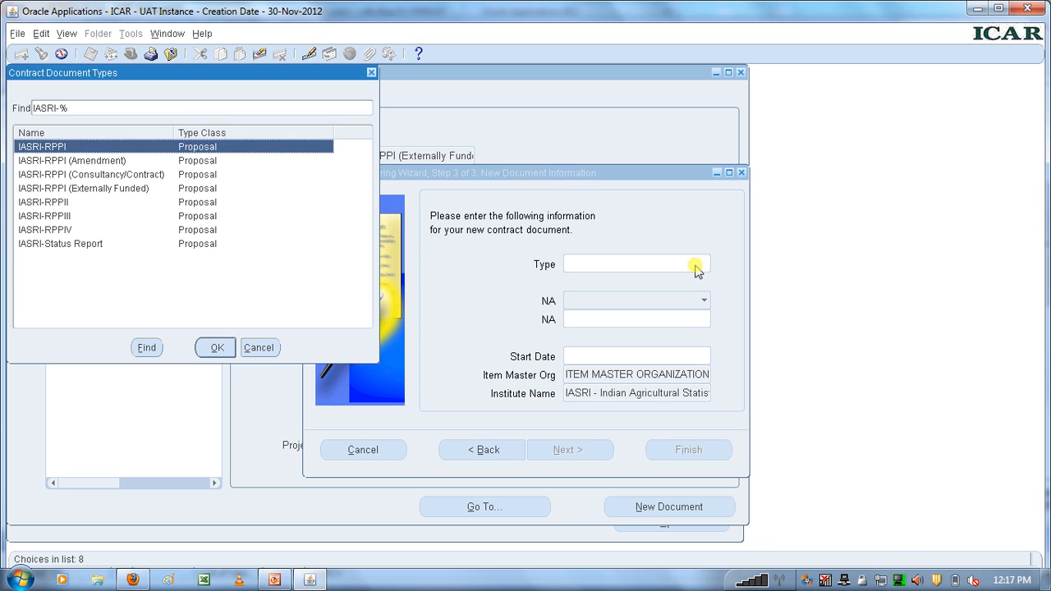
left_click(66, 218)
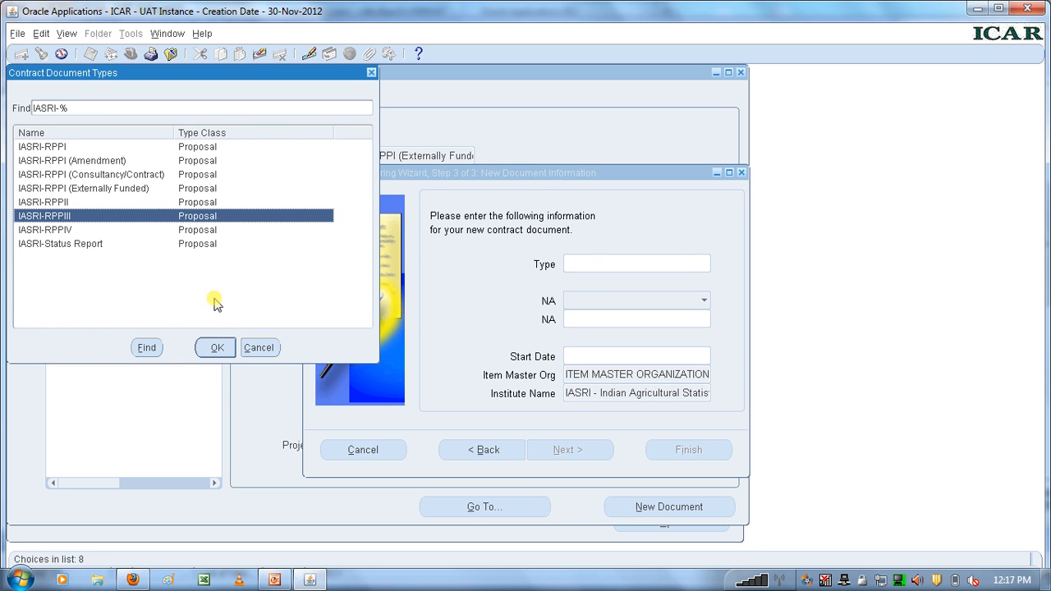
left_click(221, 348)
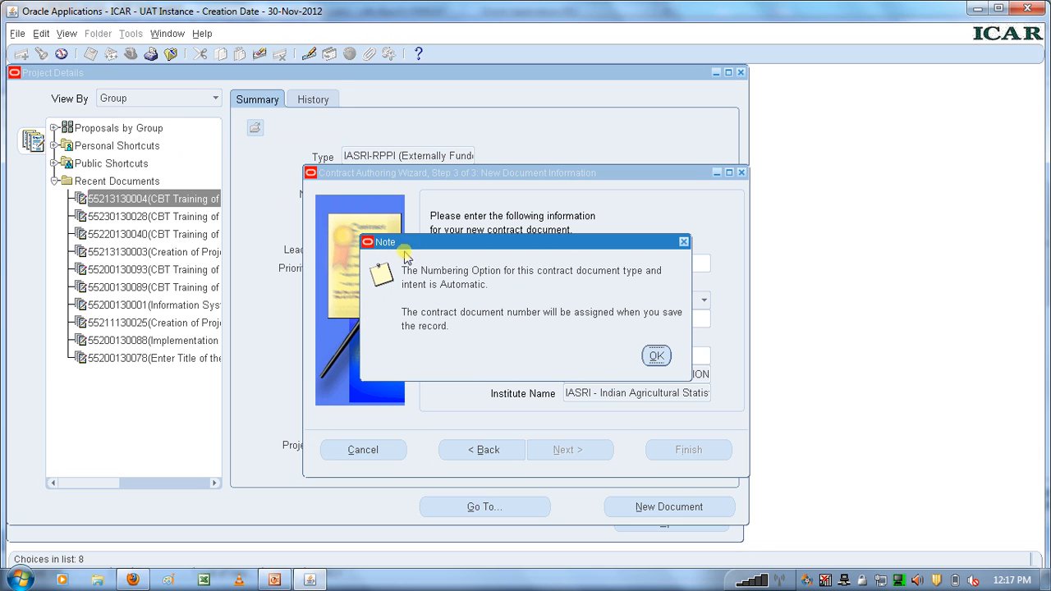
left_click(656, 357)
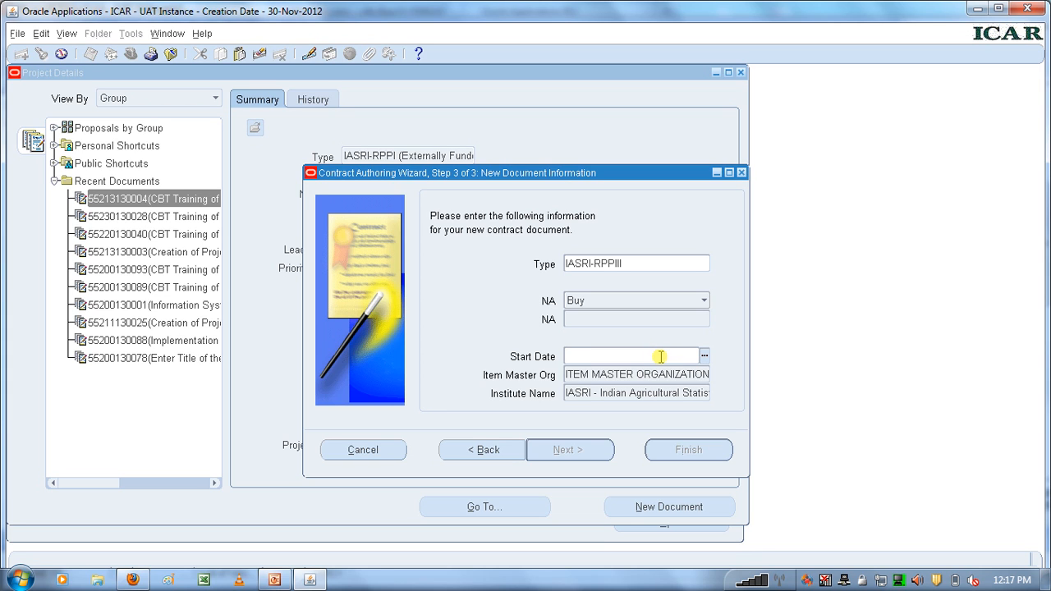
Set the new document's start date to 01-AUG-2013 and finish creating it.
left_click(704, 359)
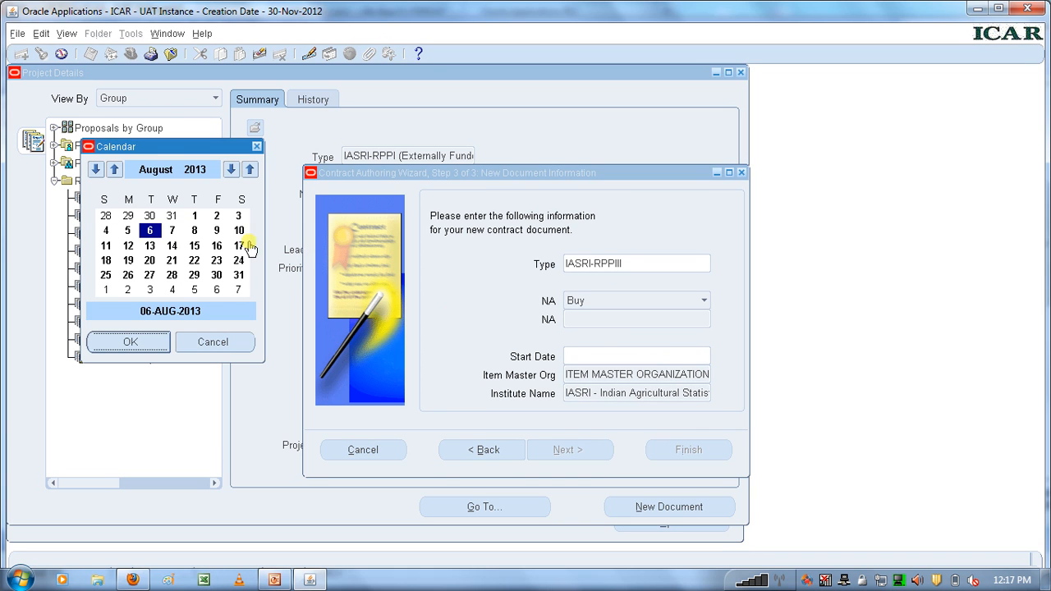
left_click(195, 217)
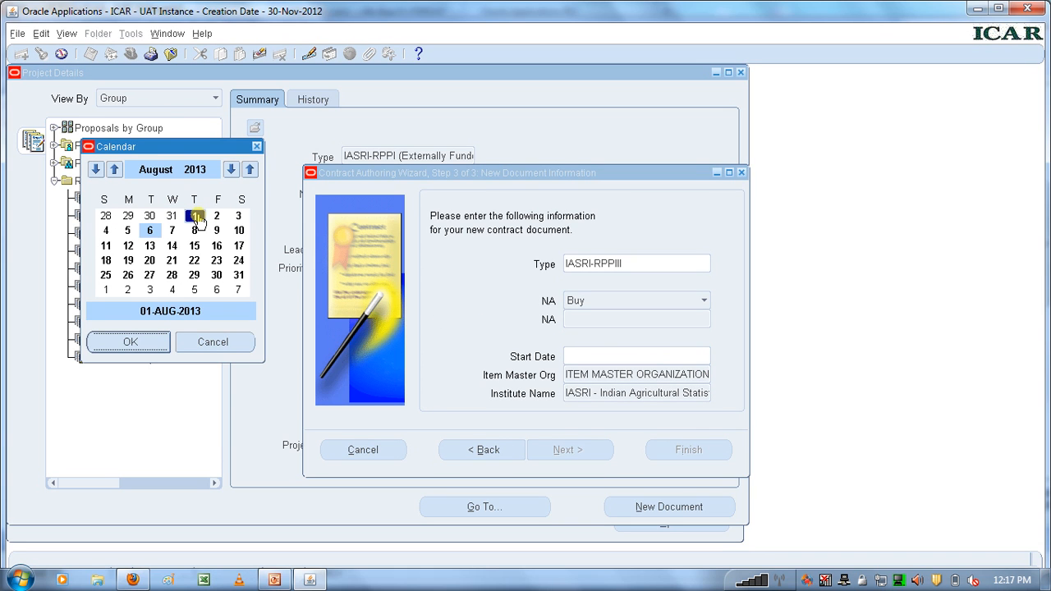
left_click(131, 342)
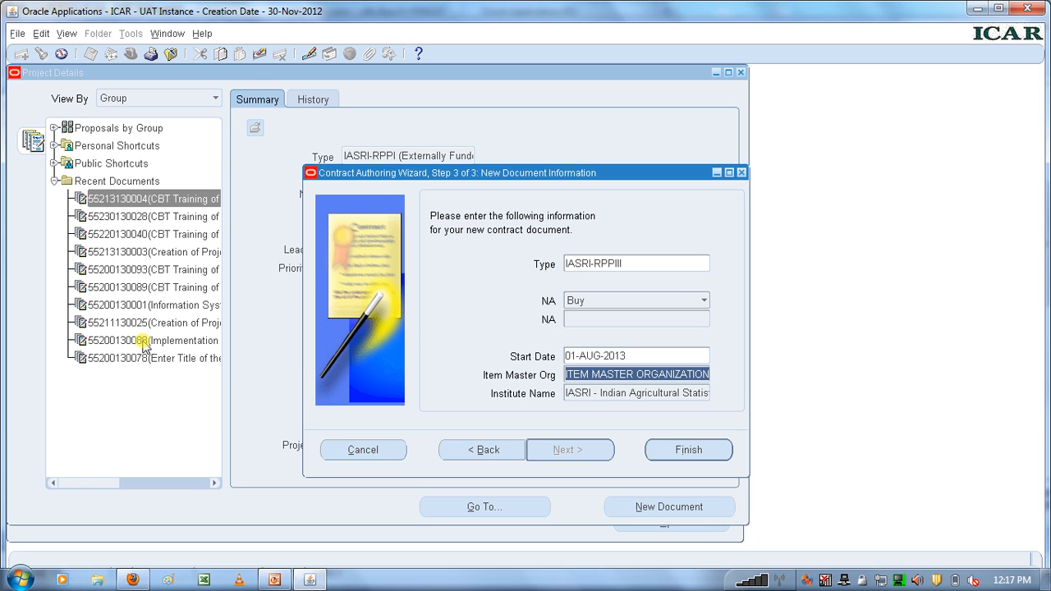
left_click(701, 450)
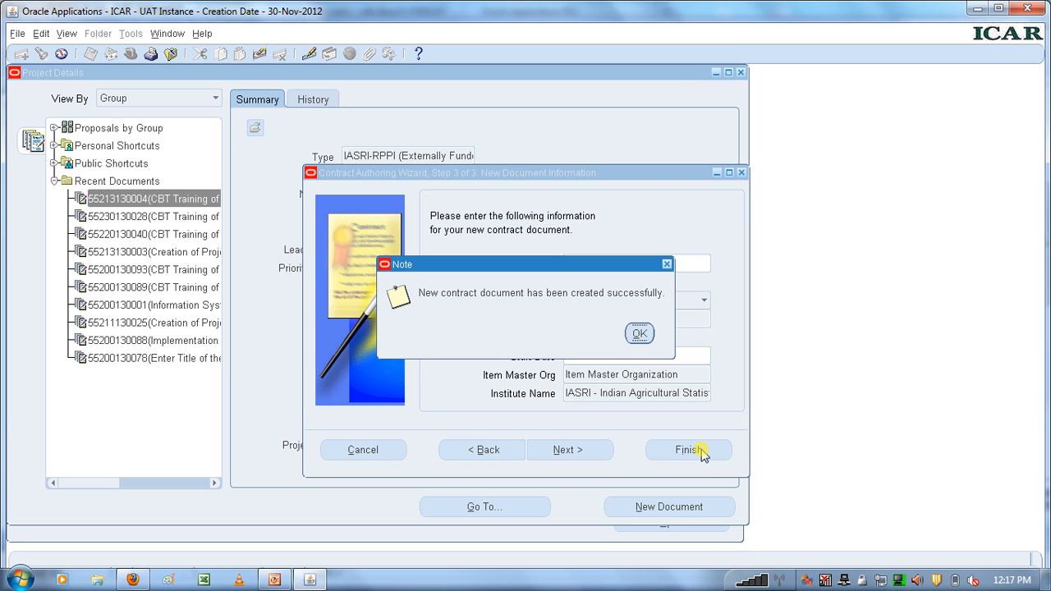
left_click(639, 333)
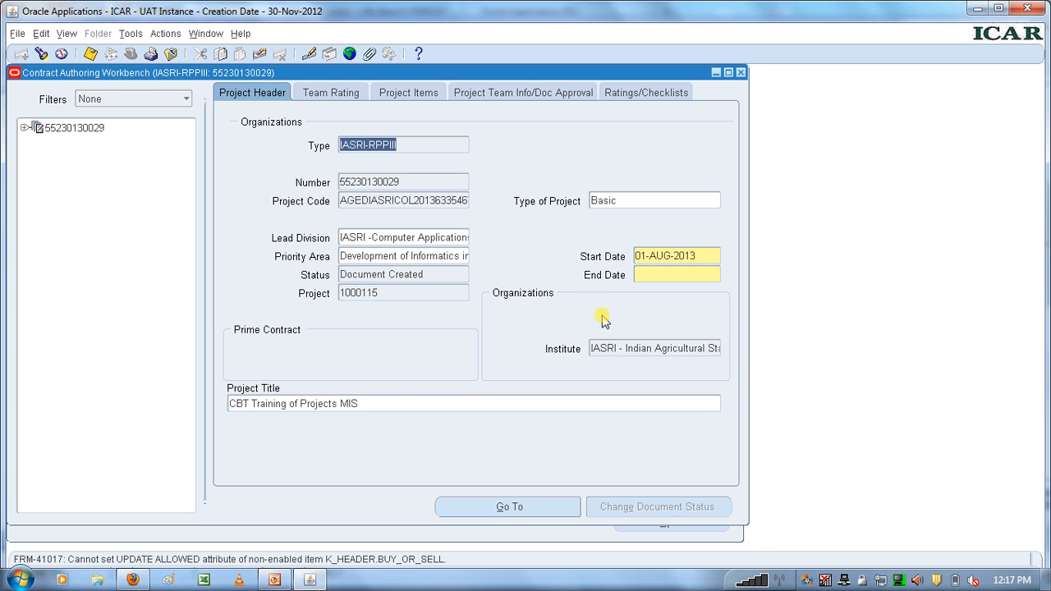
Set the End Date in the project header to 31-JUL-2014.
left_click(663, 270)
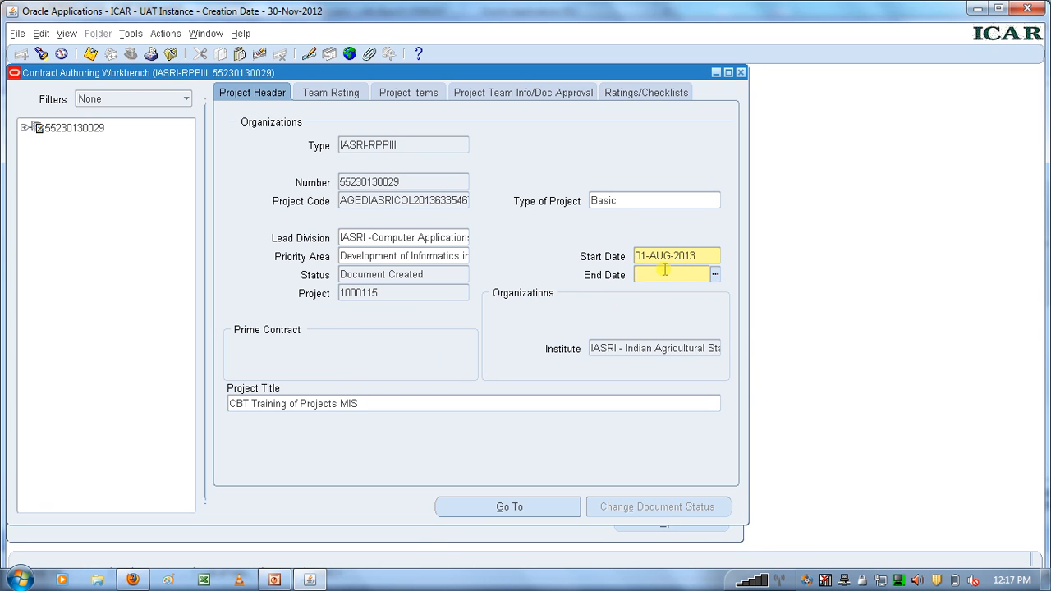
left_click(715, 276)
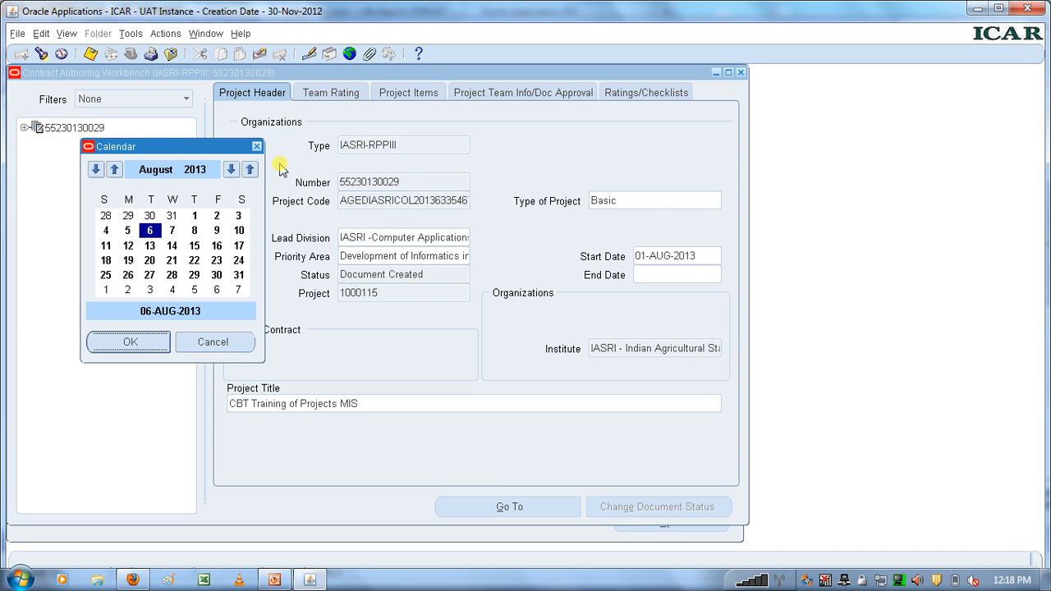
left_click(251, 170)
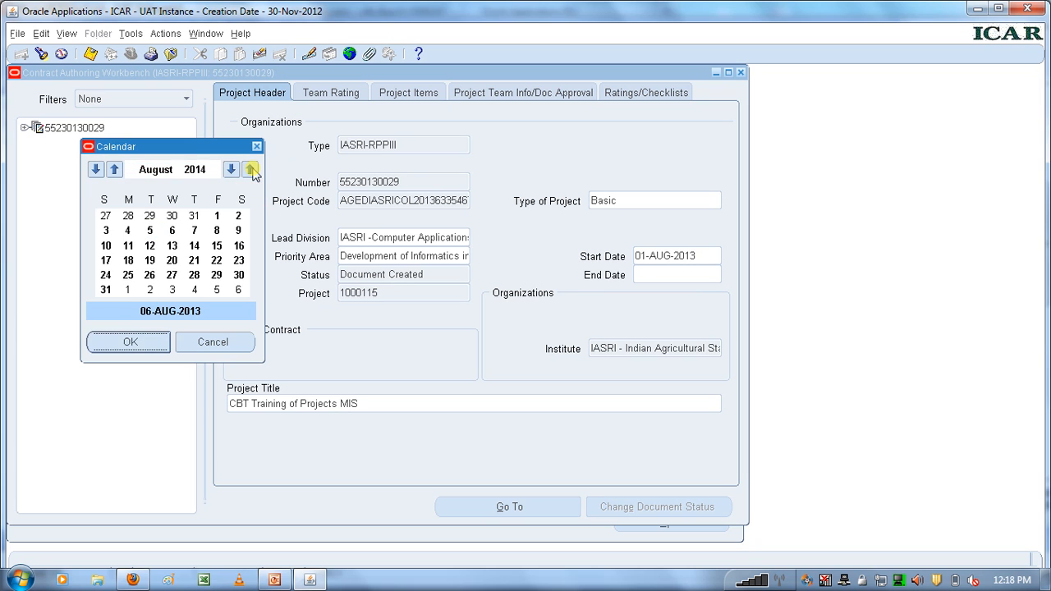
left_click(194, 219)
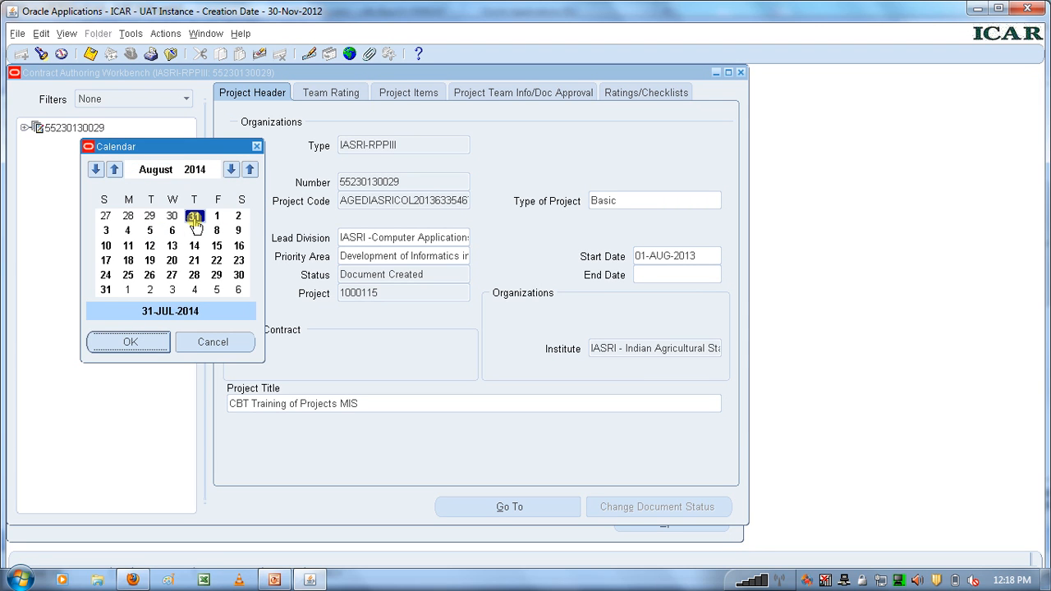
left_click(131, 342)
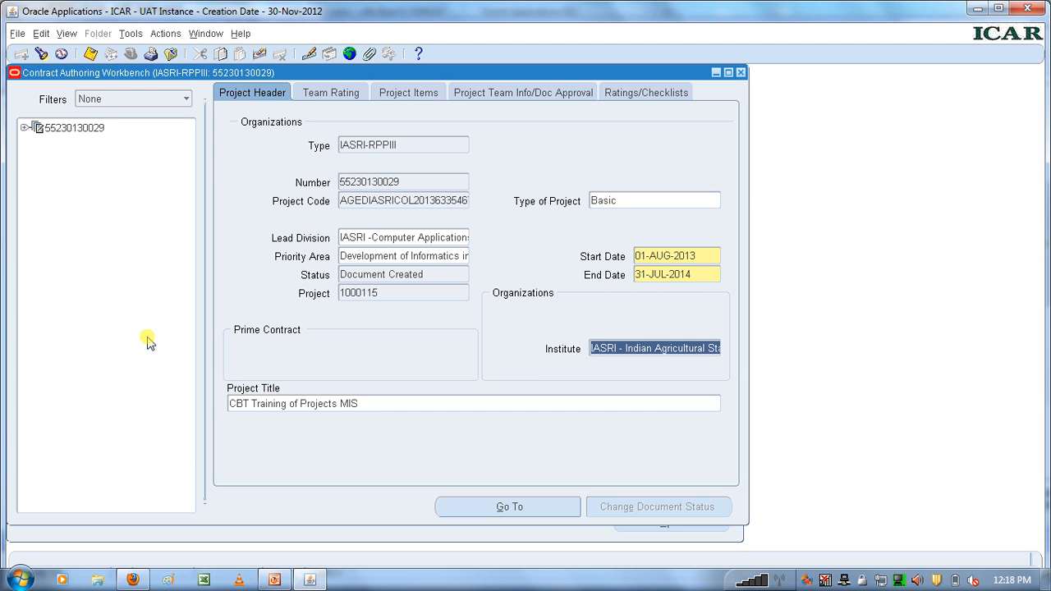
Add the standard RPPIII article set to the document's project items.
left_click(405, 94)
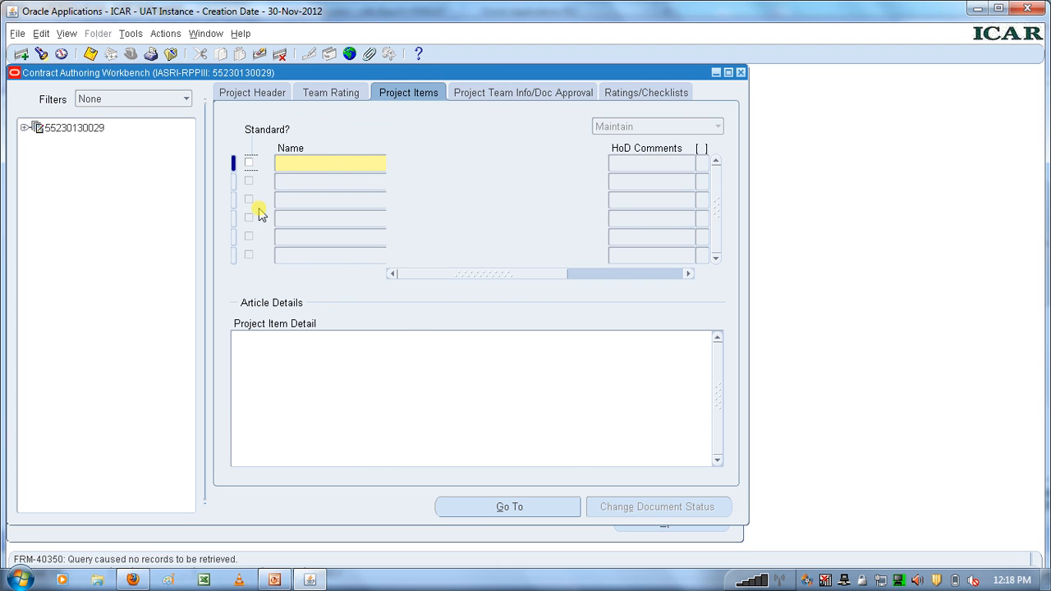
left_click(249, 163)
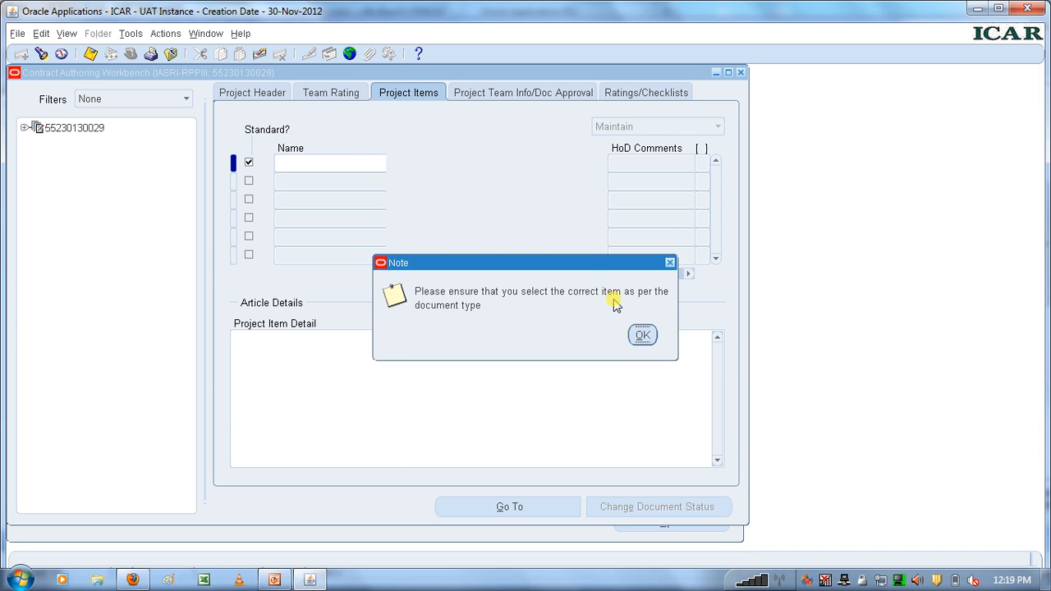
left_click(644, 337)
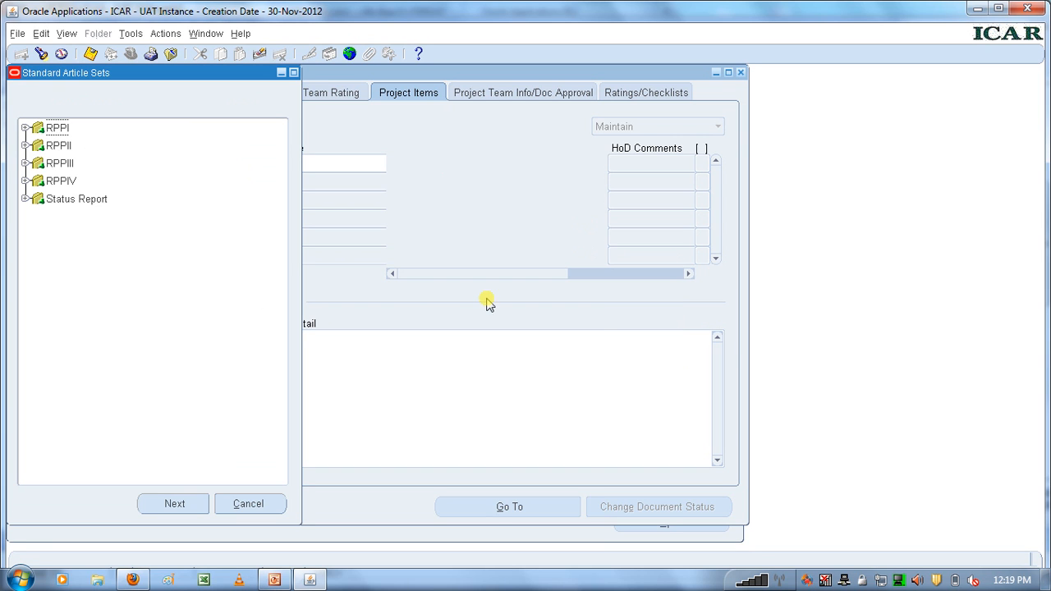
left_click(54, 163)
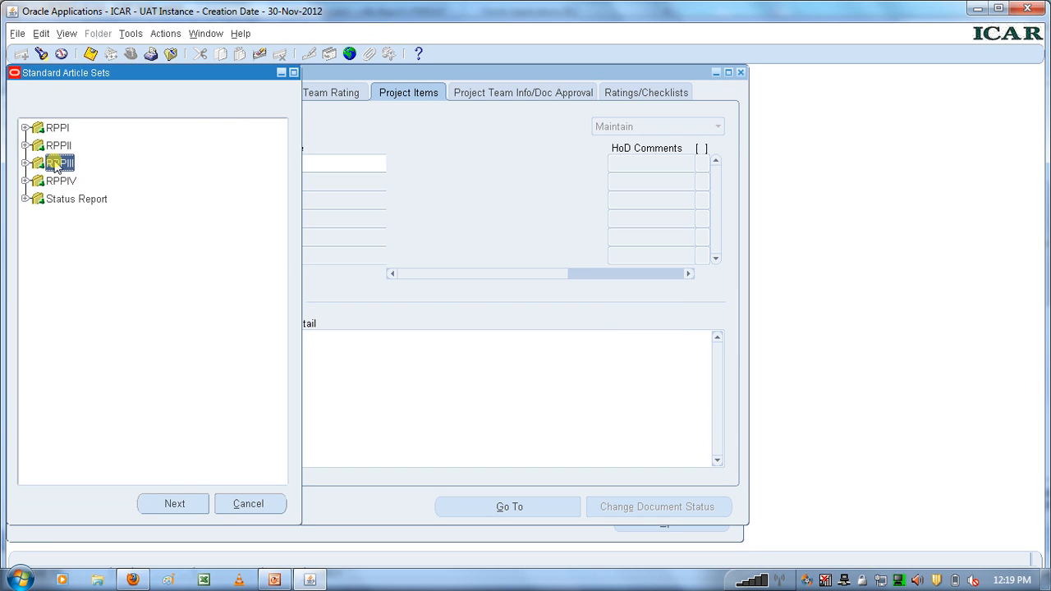
left_click(174, 504)
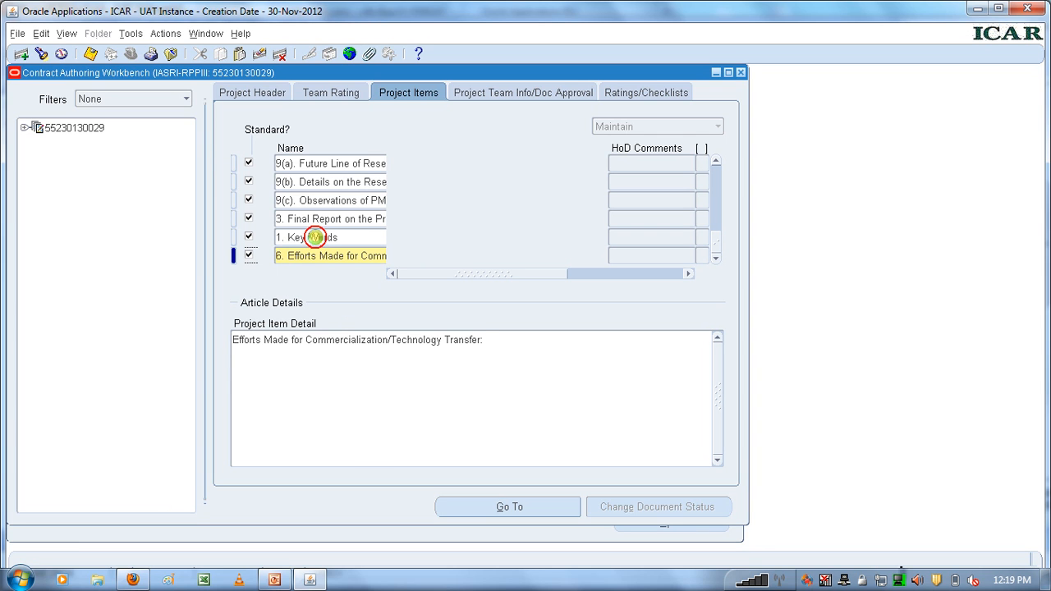
Replace the detail text of the "1. Key Words" item with "CBT, Training" and save the record.
left_click(316, 237)
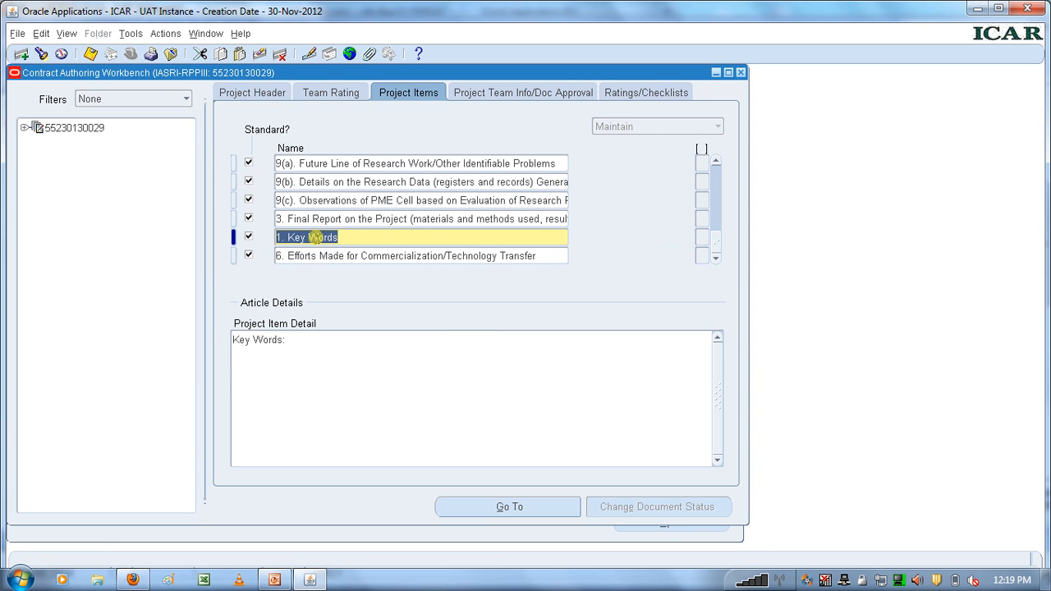
left_click(304, 345)
key("Caps_Lock")
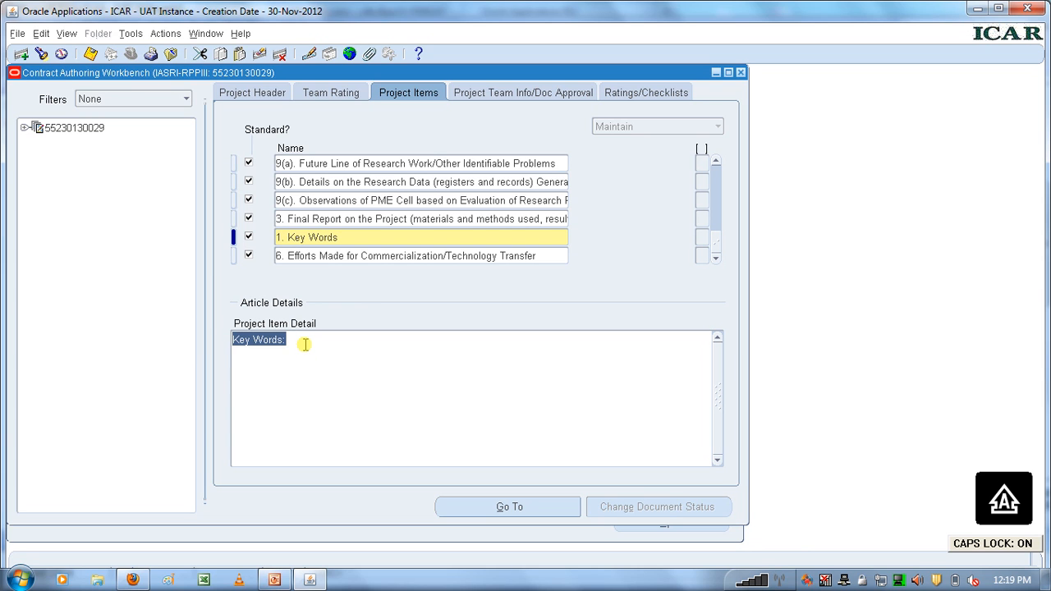
type("CBT,")
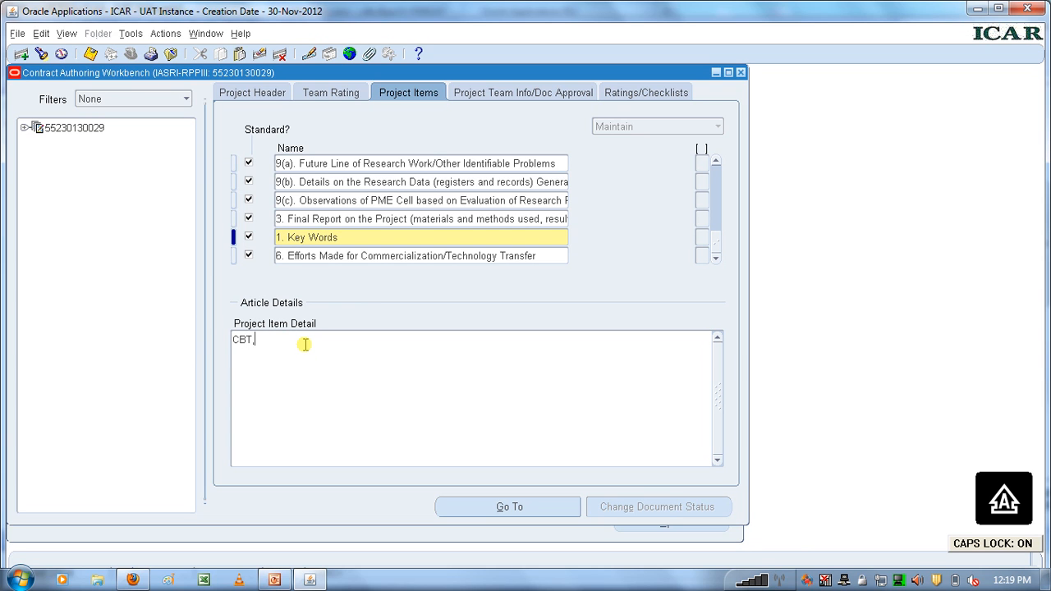
type(" T")
key("Caps_Lock")
type("raining")
left_click(90, 54)
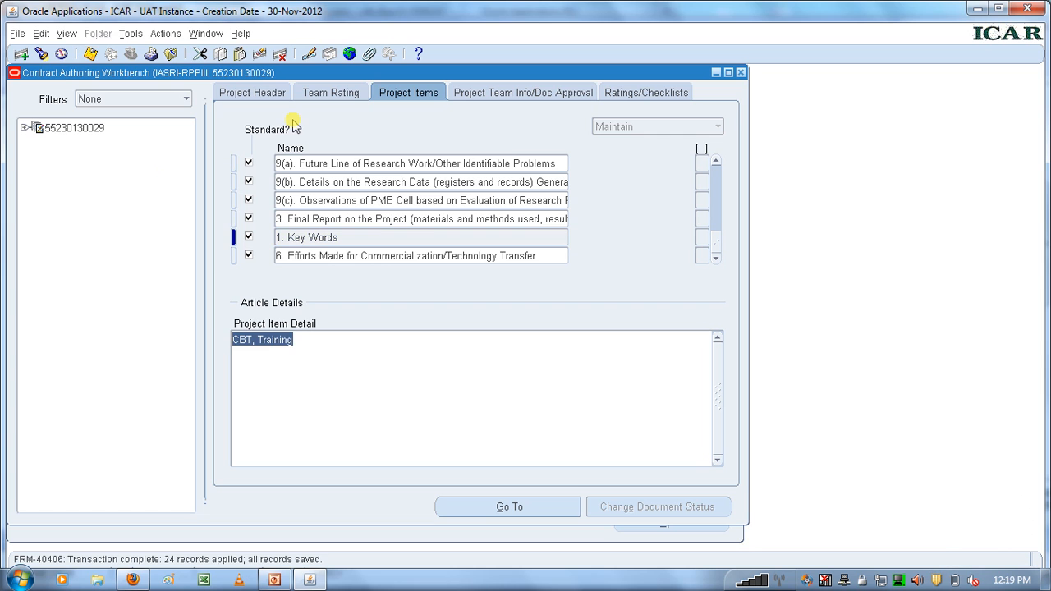
Replace the detail of "6. Efforts Made for Commercialization/Technology Transfer" with "The efforts made are as follows:" and save it.
left_click(351, 256)
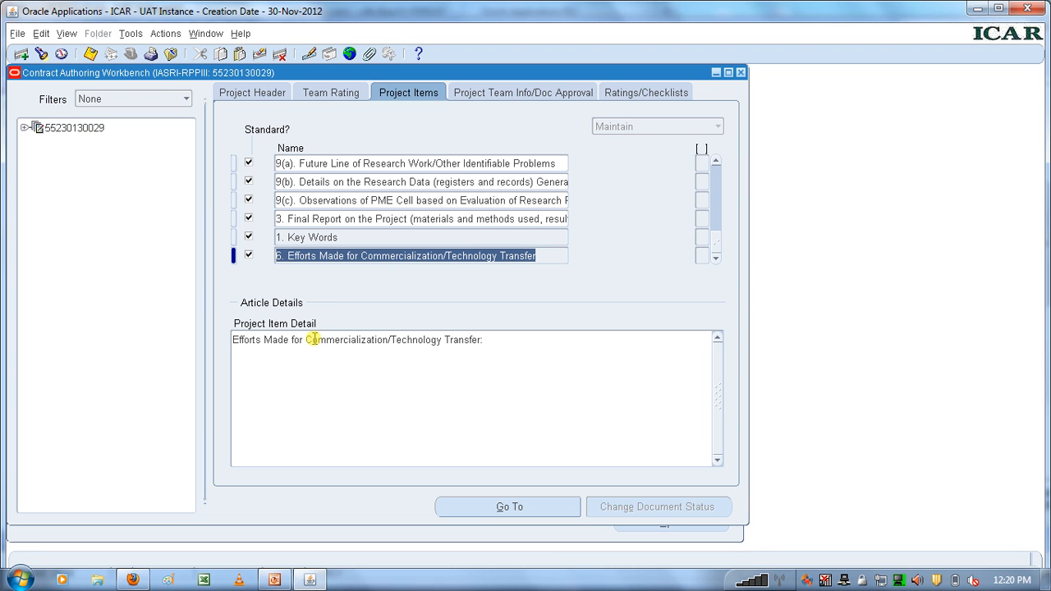
left_click(319, 339)
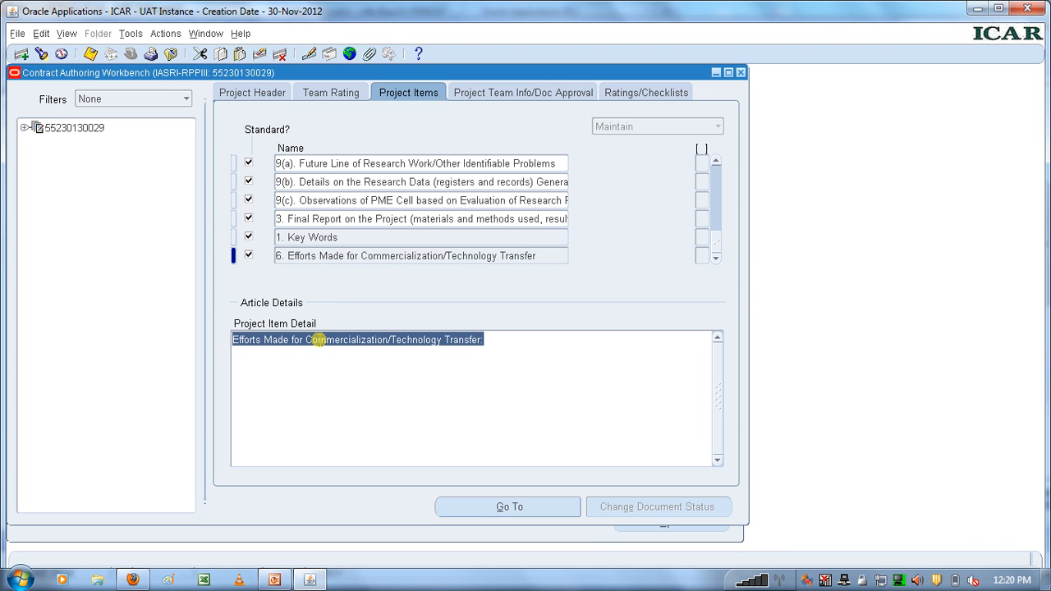
type("Th")
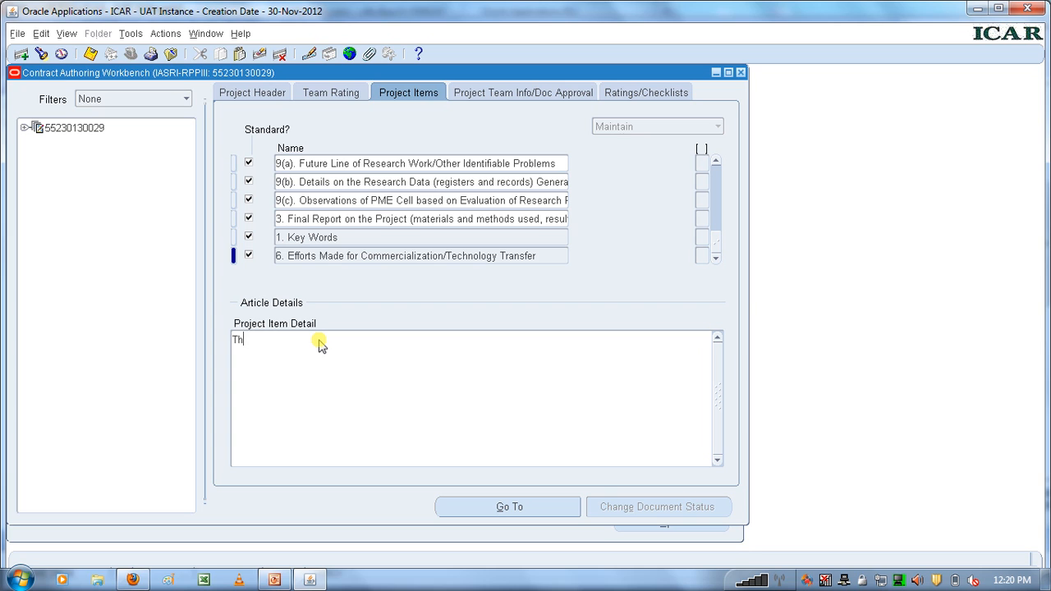
type("e efforts made are as follows:")
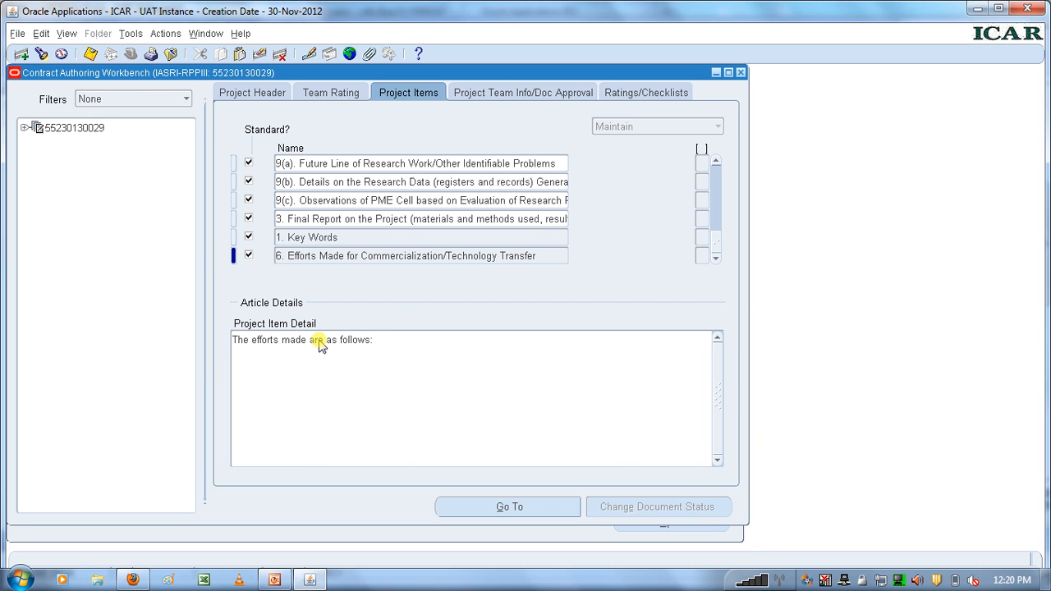
left_click(92, 55)
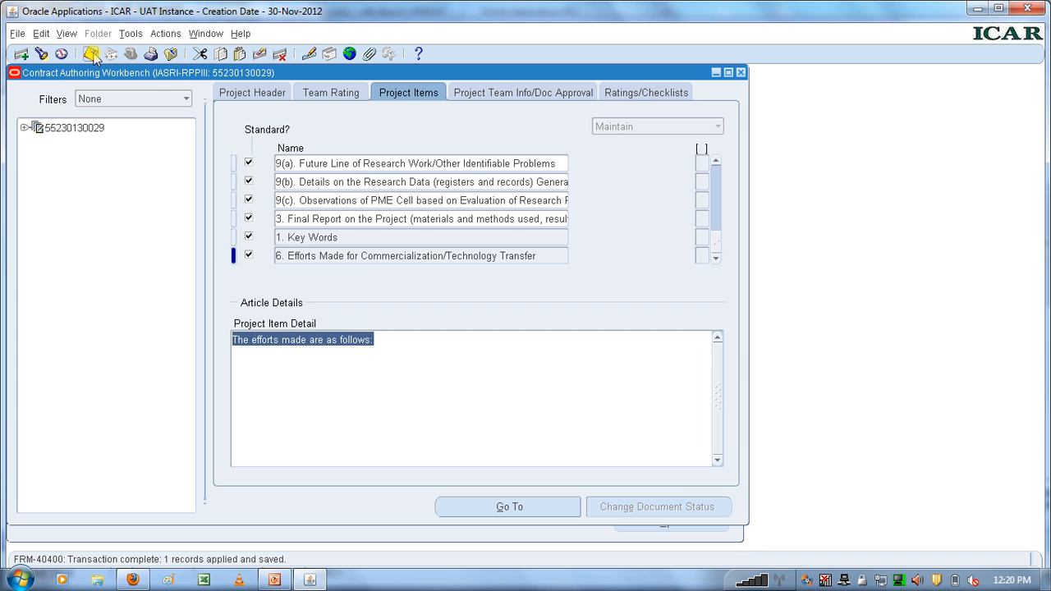